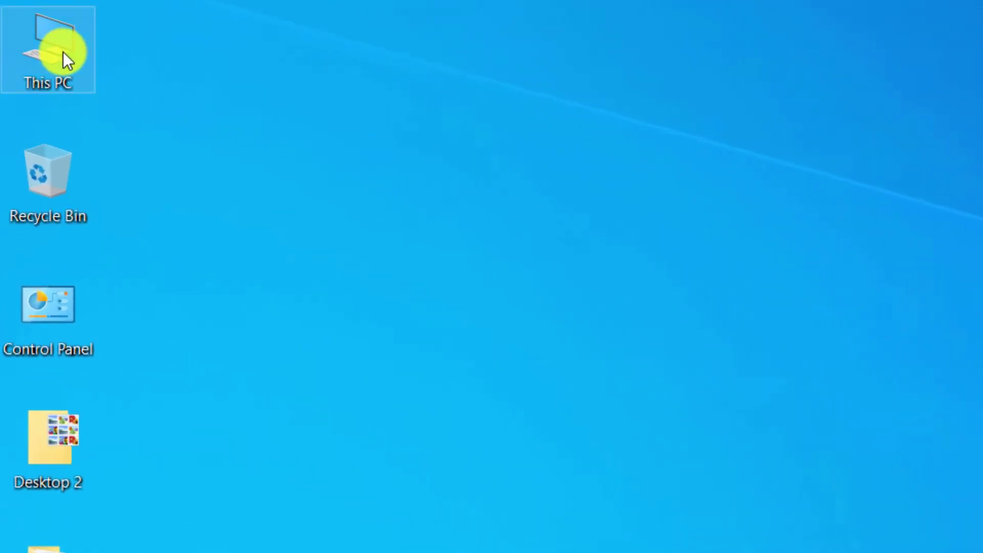
- Open This PC and check that Local Disk (C:) has 395 GB free of 442 GB
double_click(62, 52)
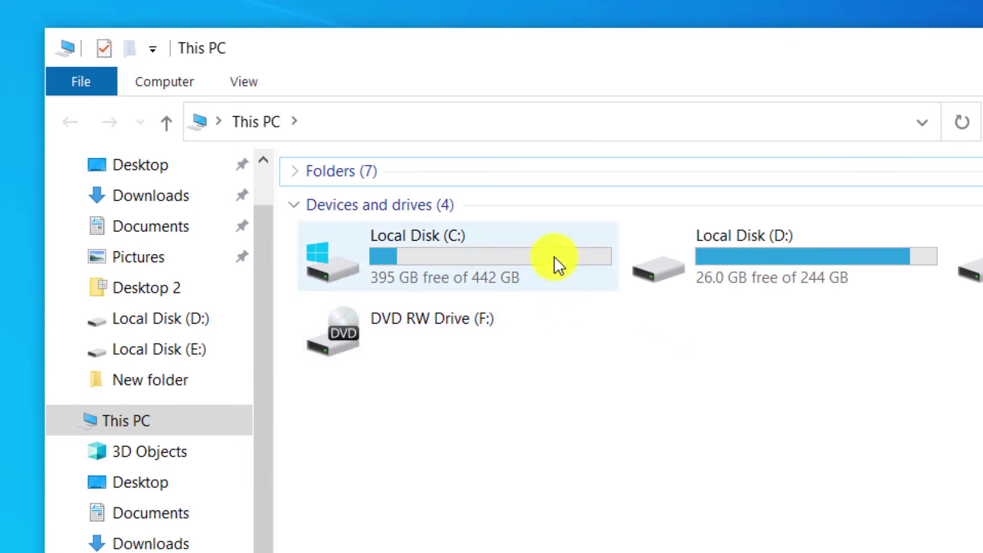
mouse_move(555, 257)
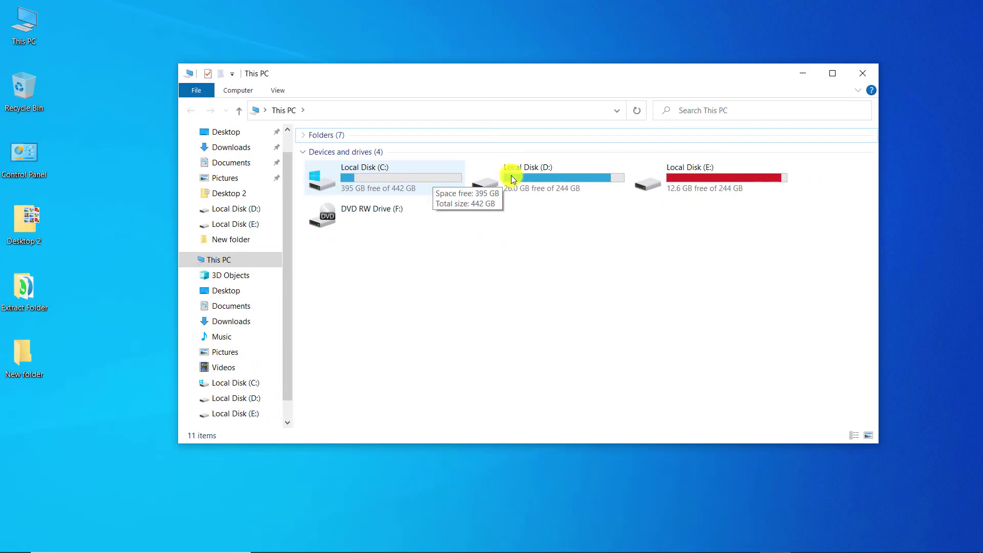
- Close File Explorer and search Windows for 'disk managment'
left_click(860, 74)
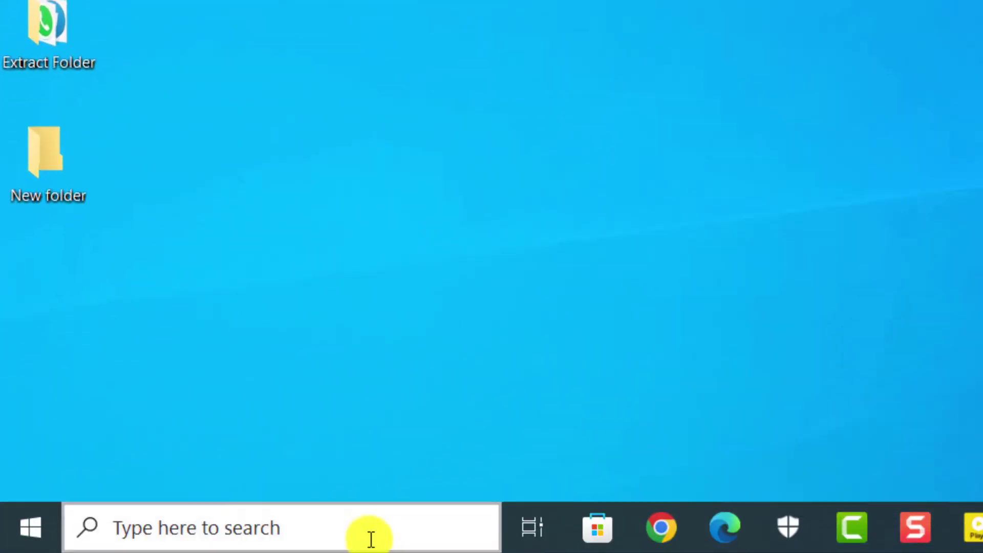
left_click(370, 535)
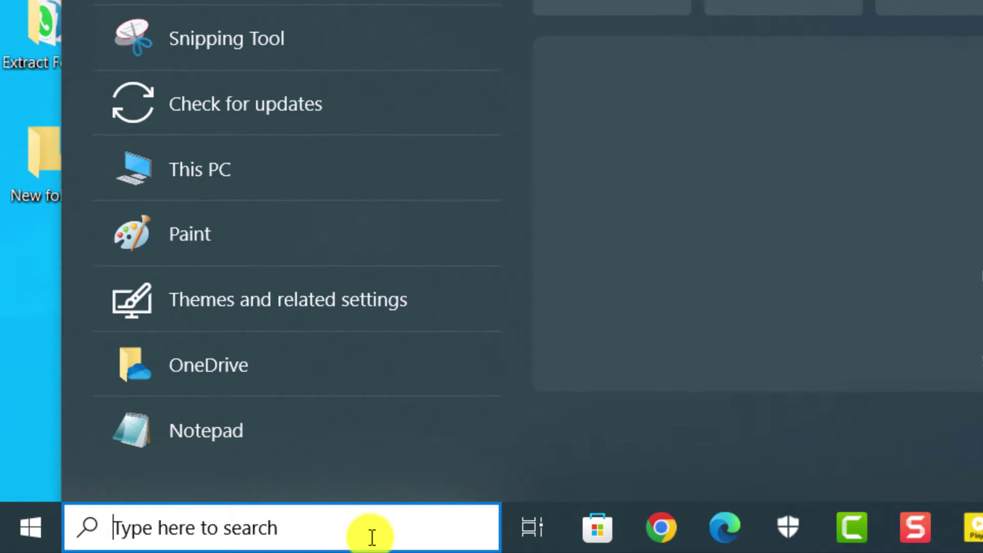
type("disk")
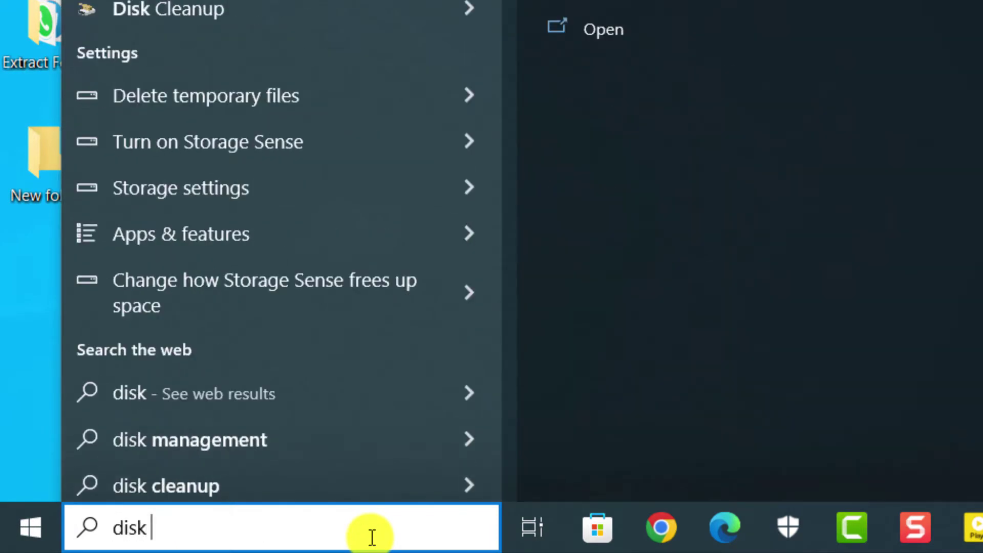
type(" manag")
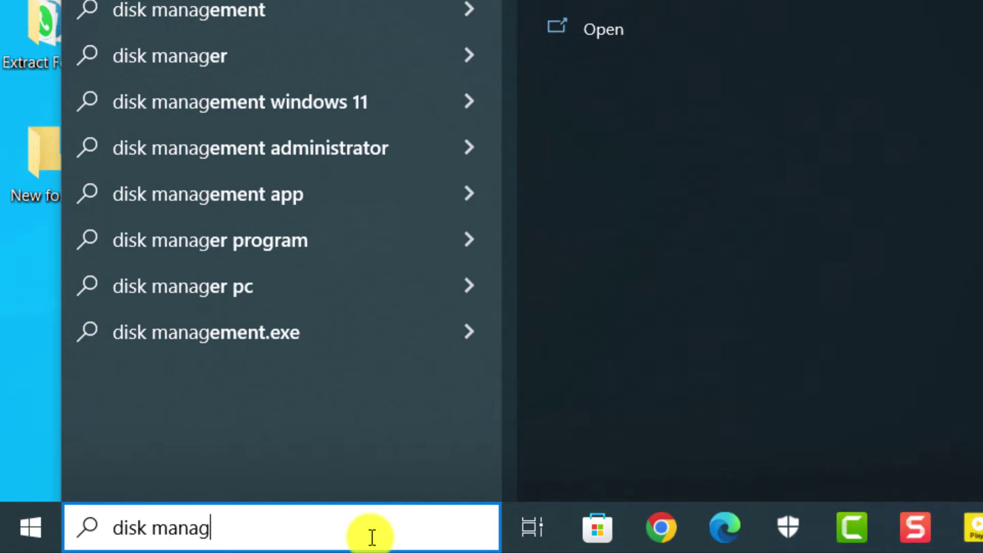
type("ment")
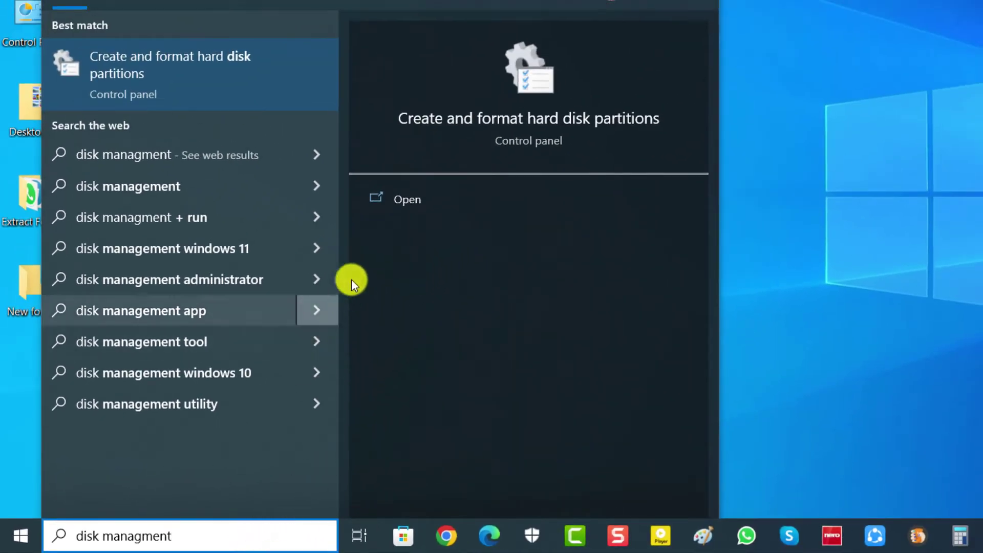
- Launch Disk Management maximized and bring up the actions menu for the C: volume
left_click(414, 200)
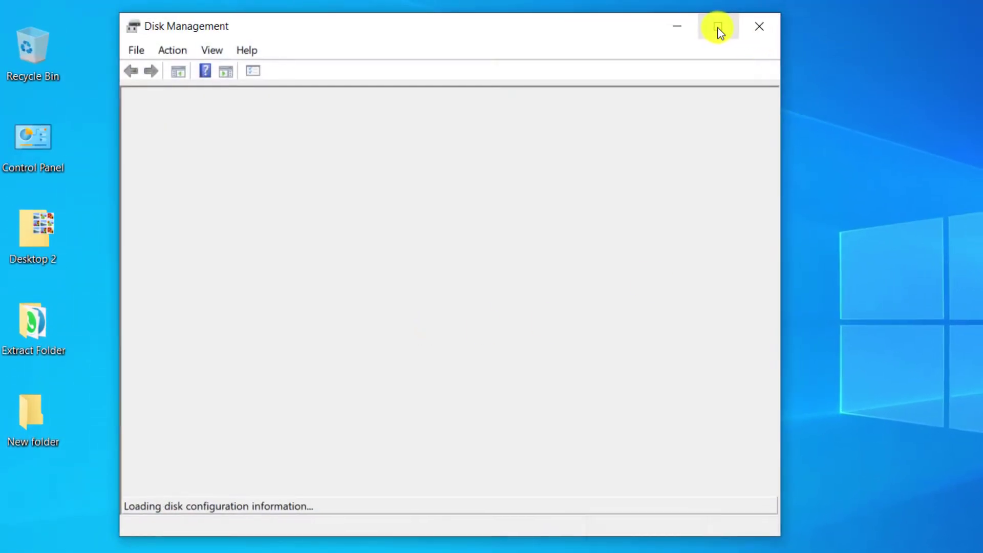
left_click(719, 27)
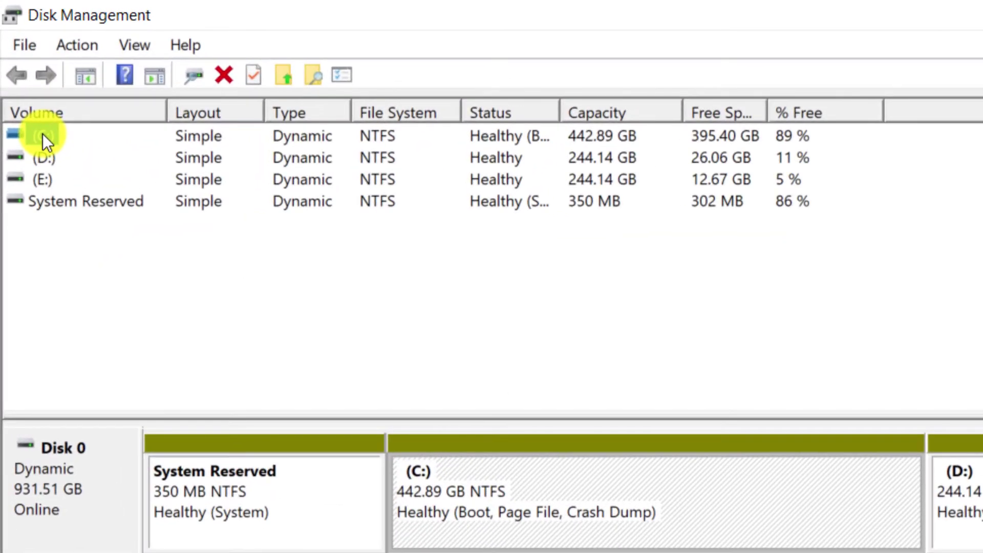
right_click(42, 134)
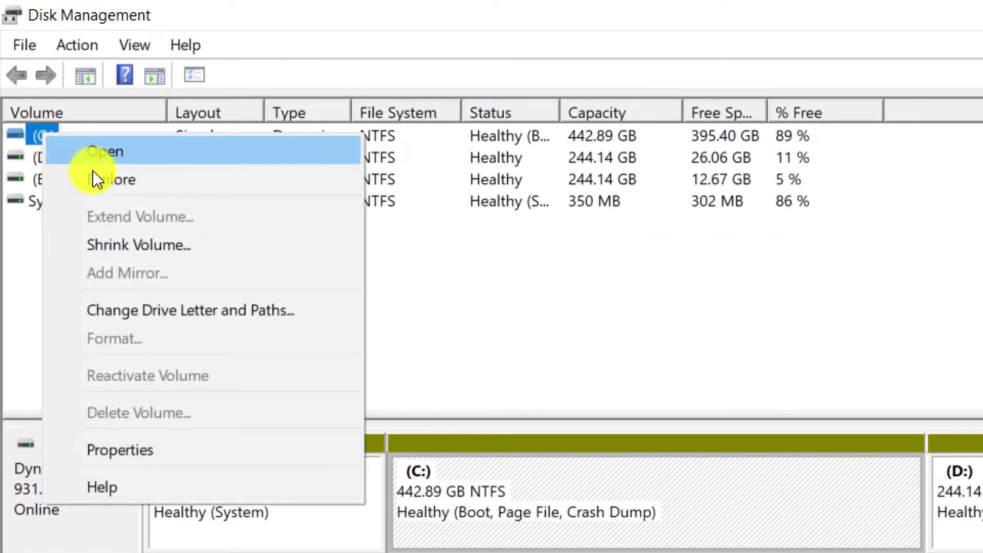
- Open Shrink C:, which offers 399249 MB, and focus the shrink amount field
left_click(130, 243)
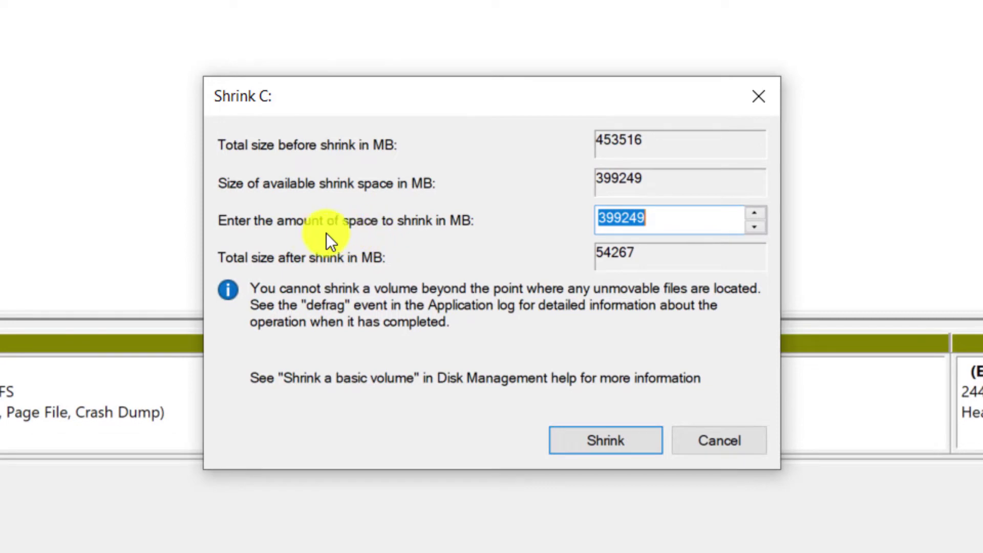
left_click(664, 219)
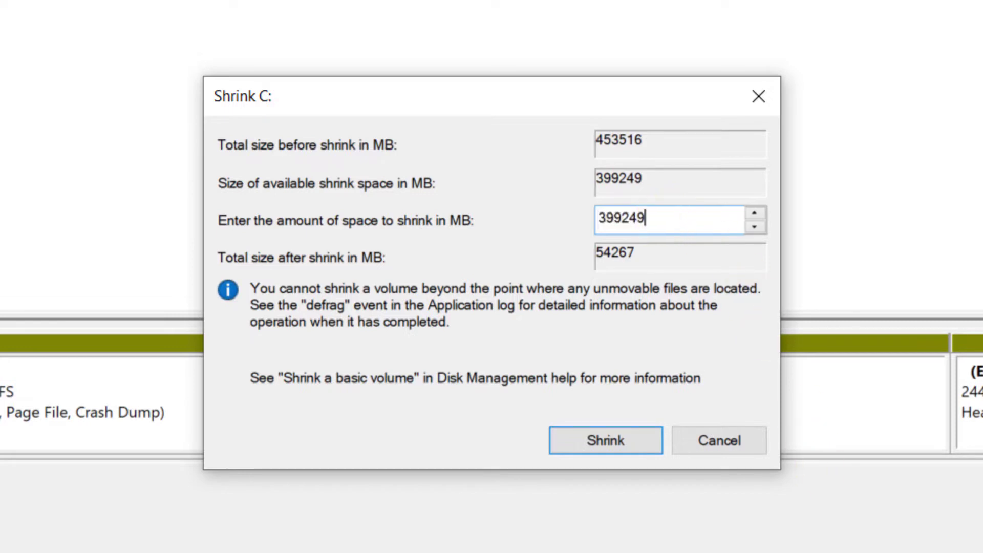
- Use Calculator to compute 200 × 1024 = 204,800 MB
left_click(706, 540)
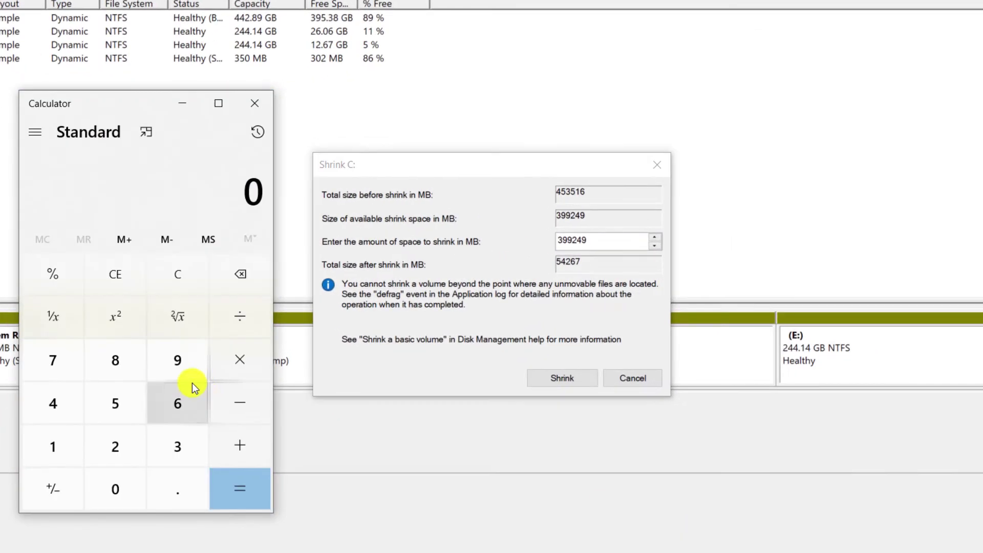
left_click(126, 450)
double_click(119, 482)
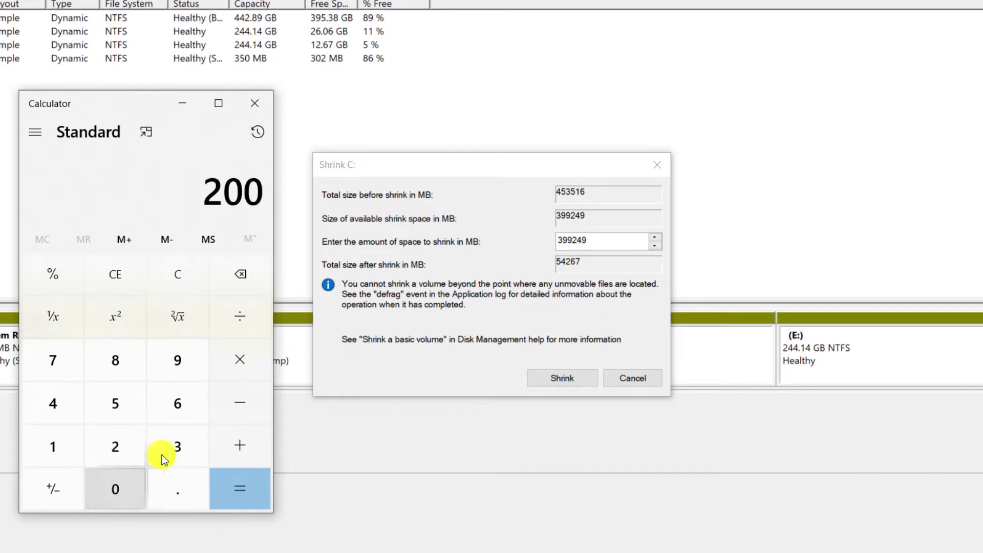
left_click(243, 364)
left_click(63, 446)
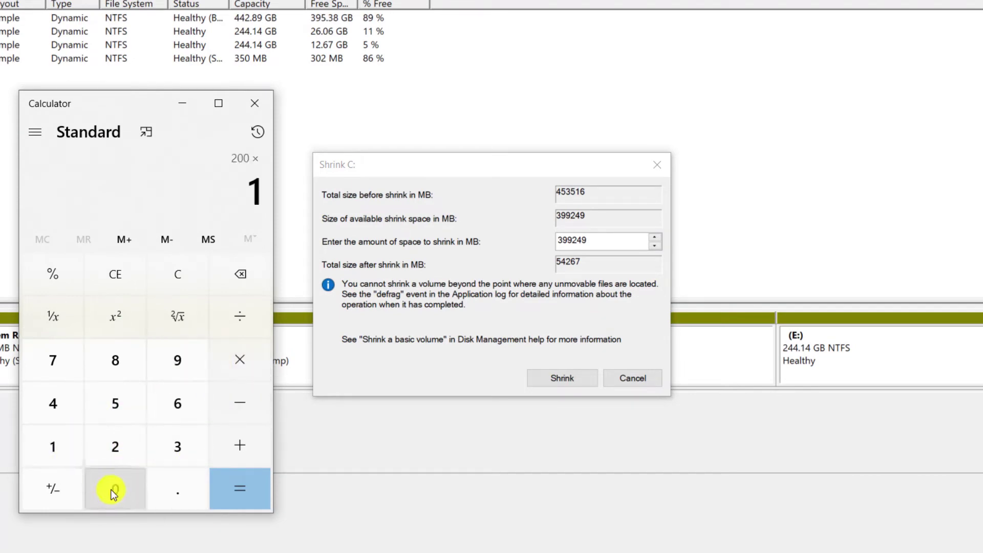
left_click(111, 489)
left_click(112, 454)
left_click(59, 405)
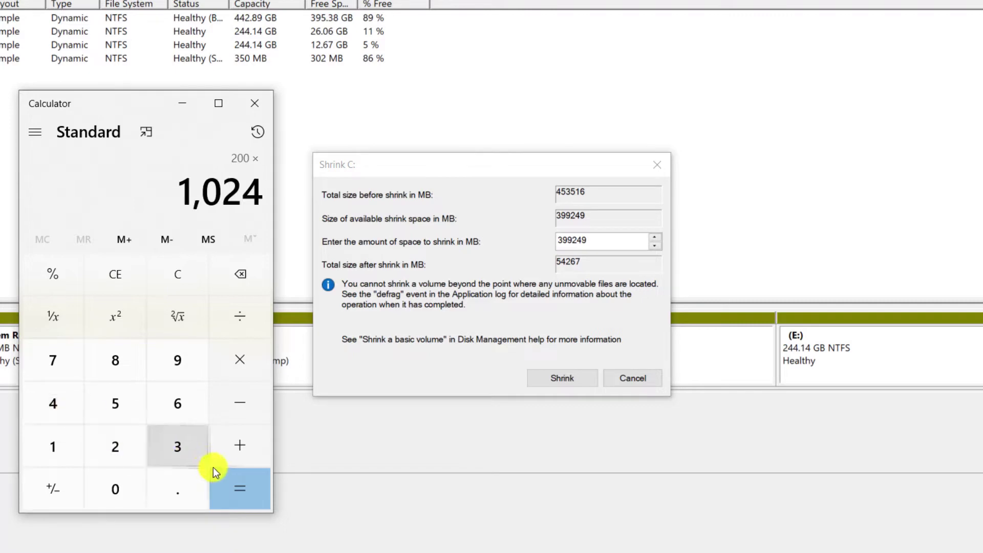
left_click(232, 490)
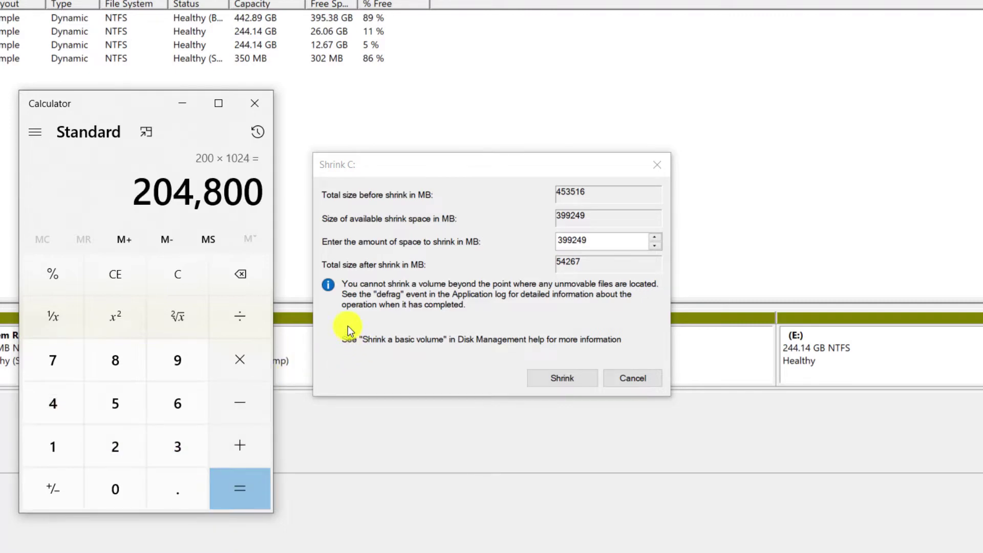
- Close Calculator and shrink C: by 204800 MB, leaving 200.00 GB unallocated
left_click(254, 105)
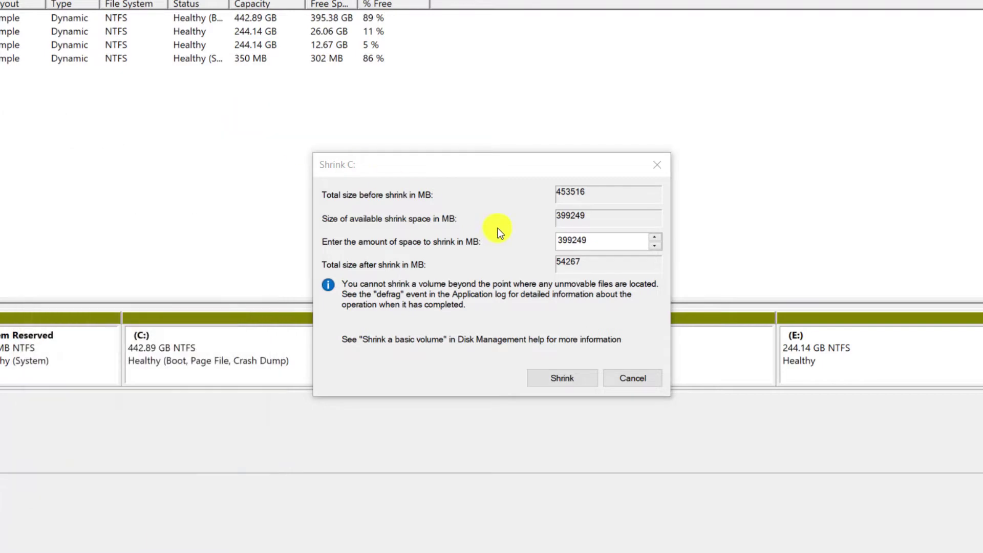
double_click(602, 240)
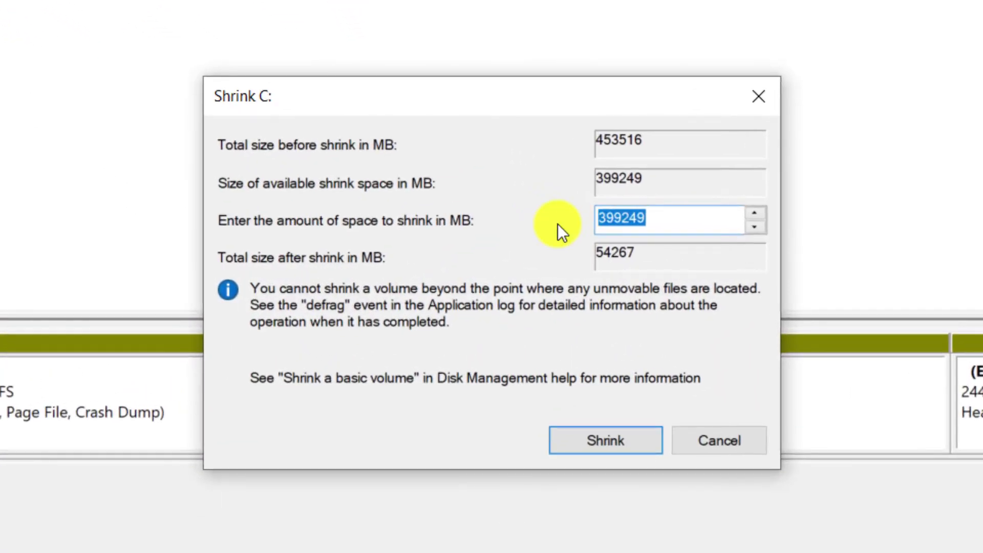
type("2048")
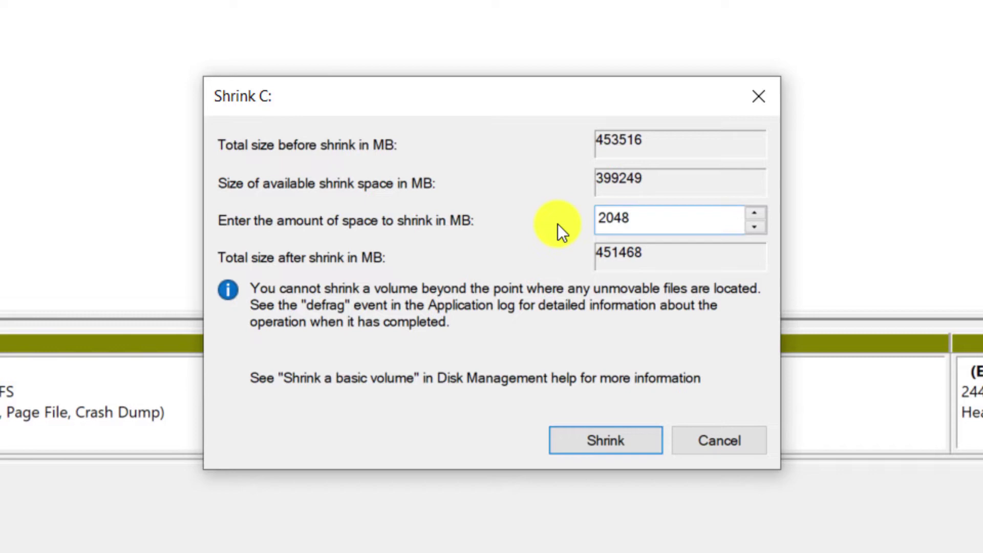
type("00")
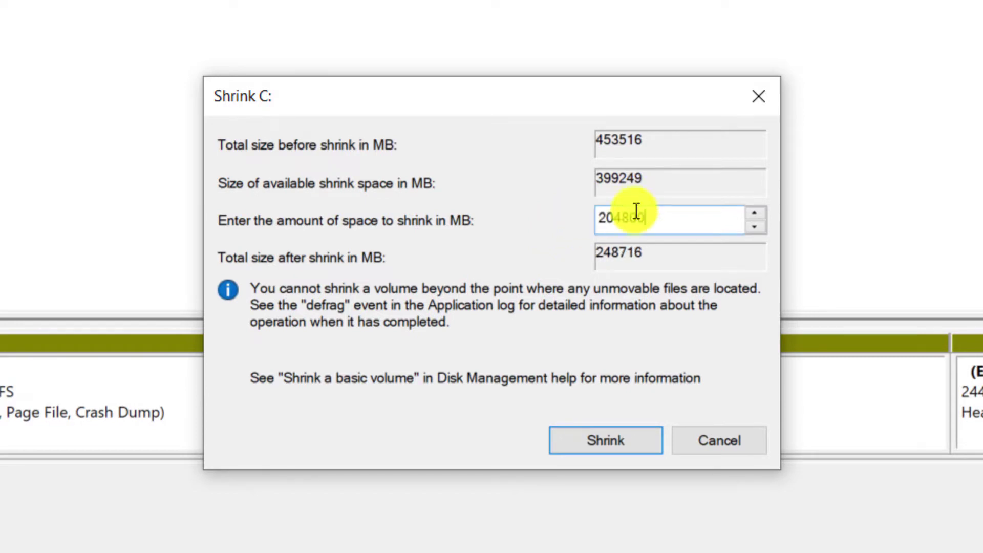
left_click(606, 441)
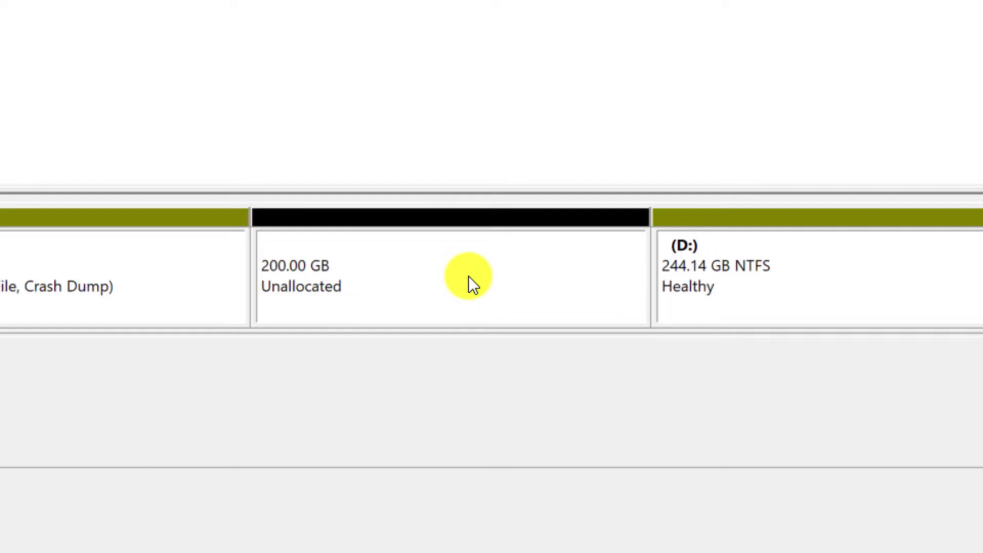
- Start a New Simple Volume on the 200.00 GB unallocated space and move the wizard aside
right_click(468, 275)
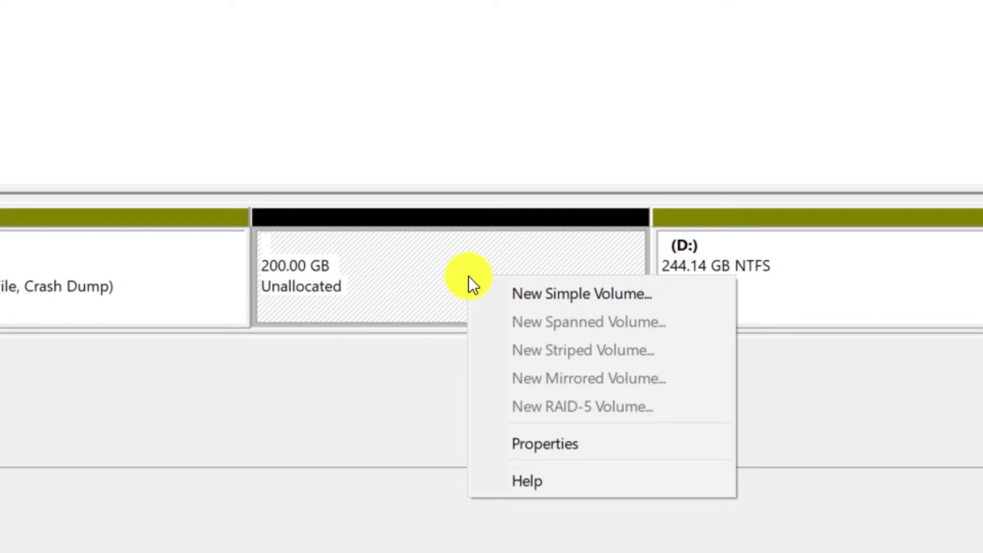
left_click(527, 293)
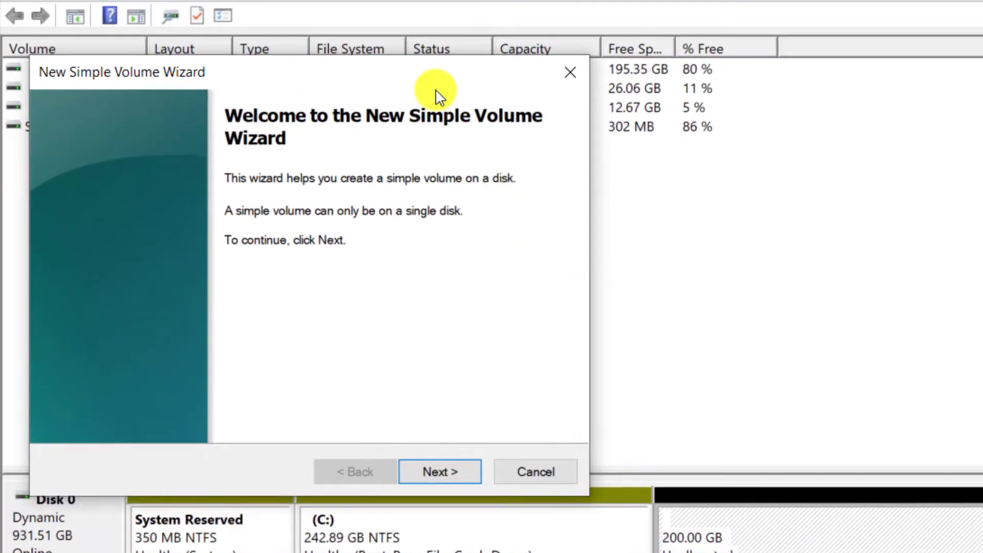
left_click_drag(436, 91, 962, 91)
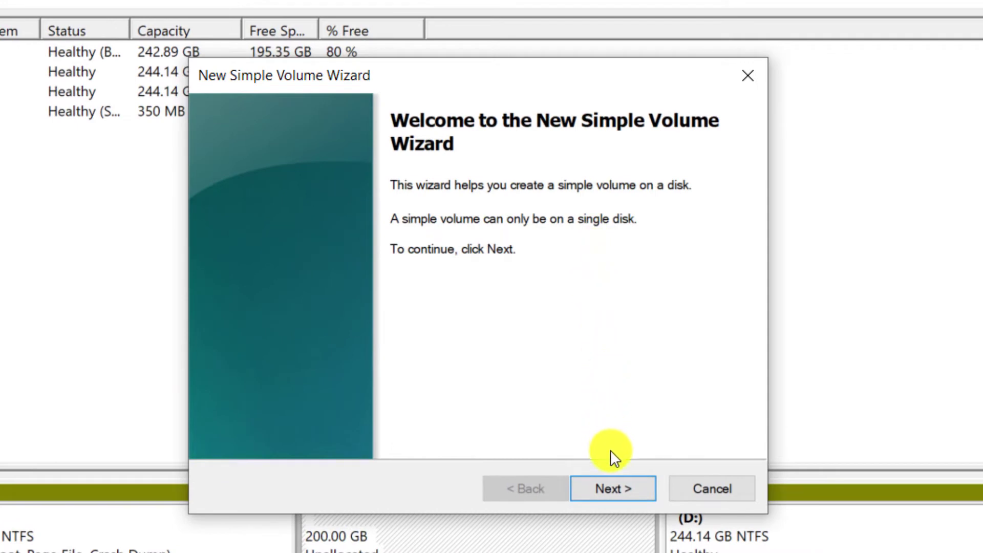
- Advance the wizard to the volume size page, set to 204800 MB
left_click(612, 483)
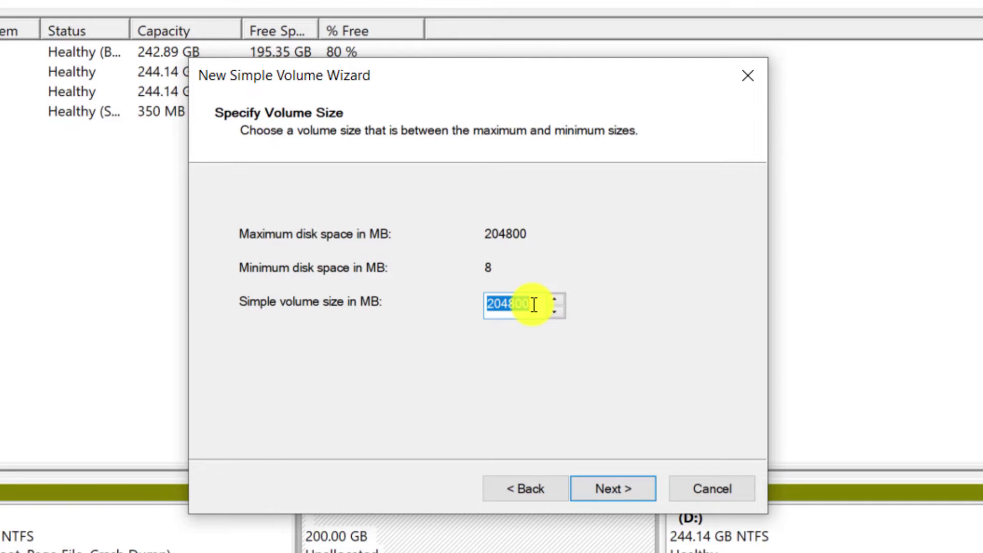
- Accept the 204800 MB size and keep G as the drive letter
left_click(611, 488)
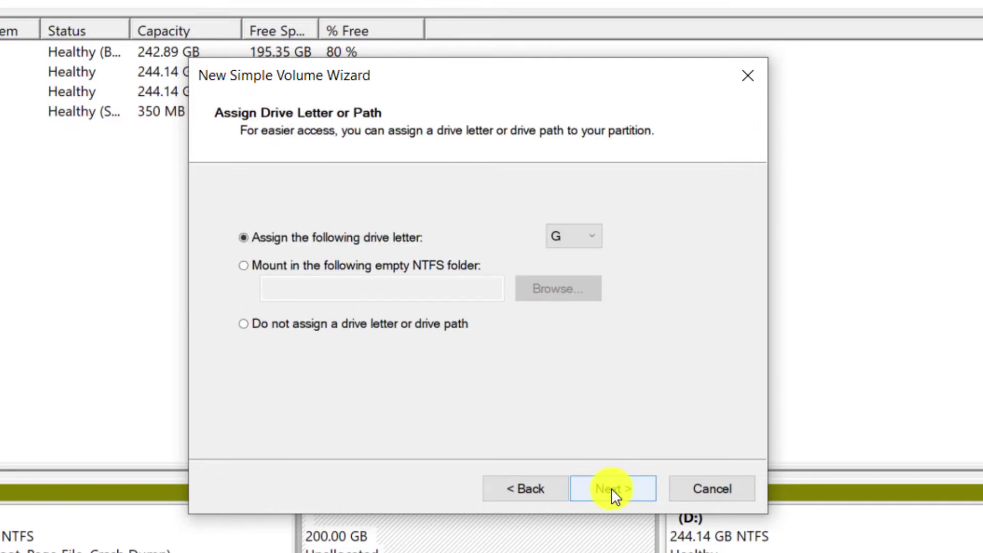
left_click(591, 236)
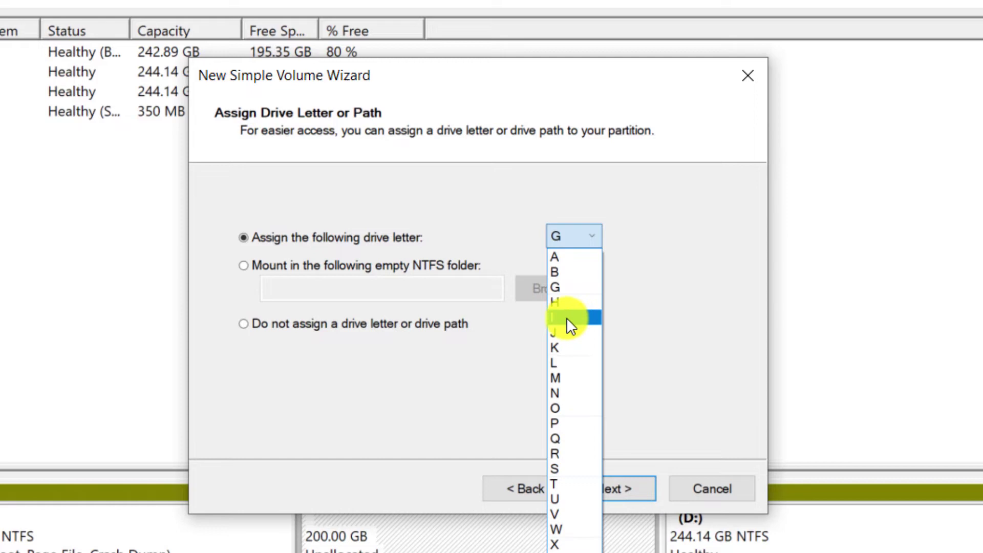
left_click(563, 287)
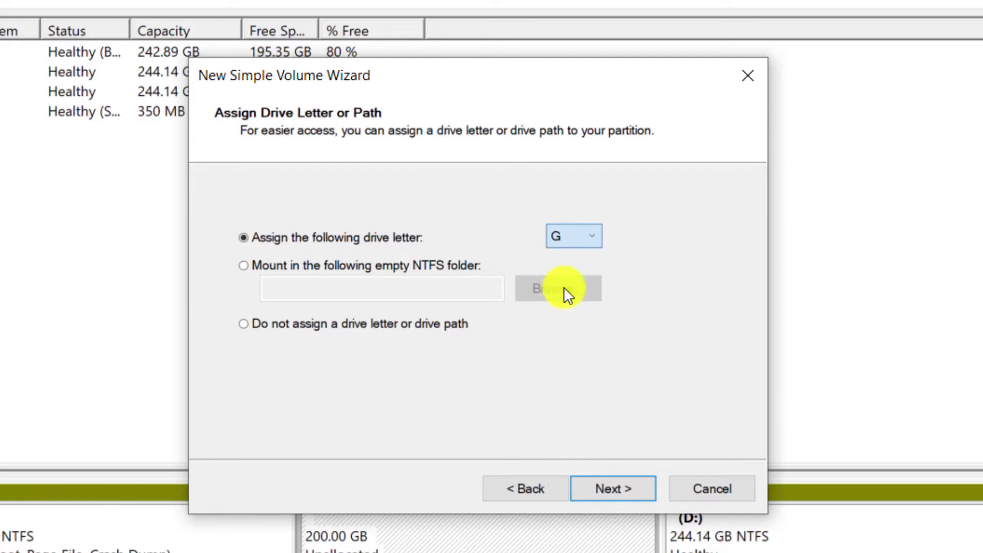
- Keep NTFS formatting and replace the volume label with 'Local Disk'
left_click(607, 482)
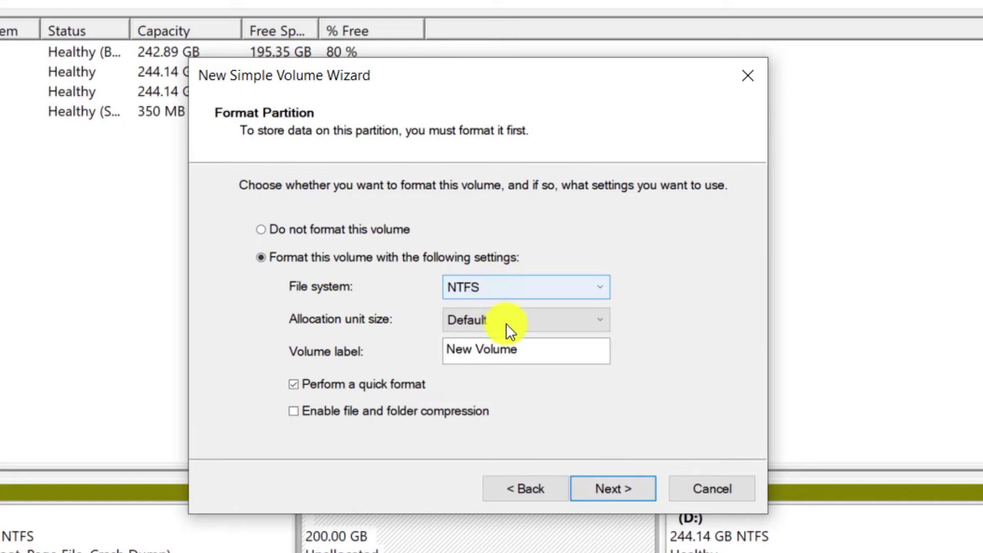
left_click_drag(544, 353, 373, 346)
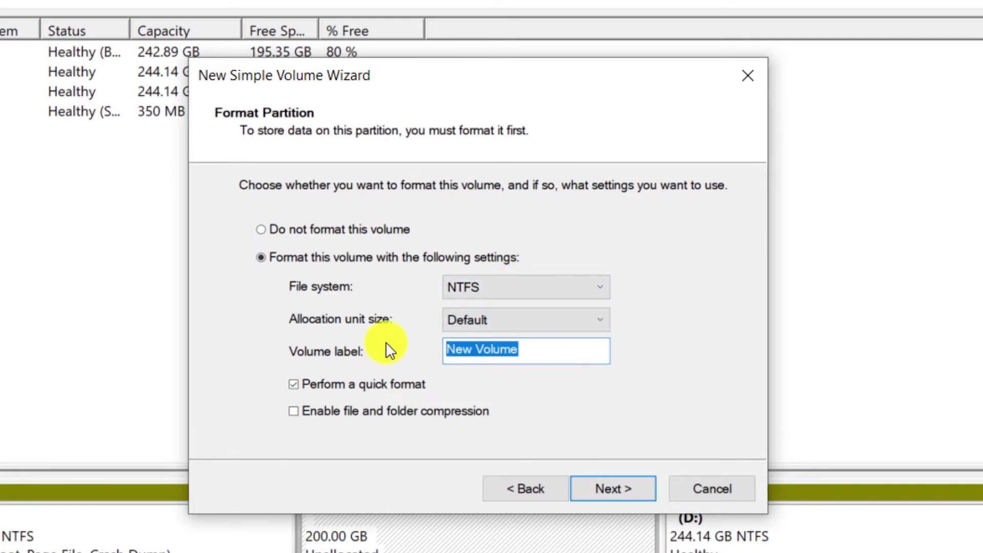
type("Loca")
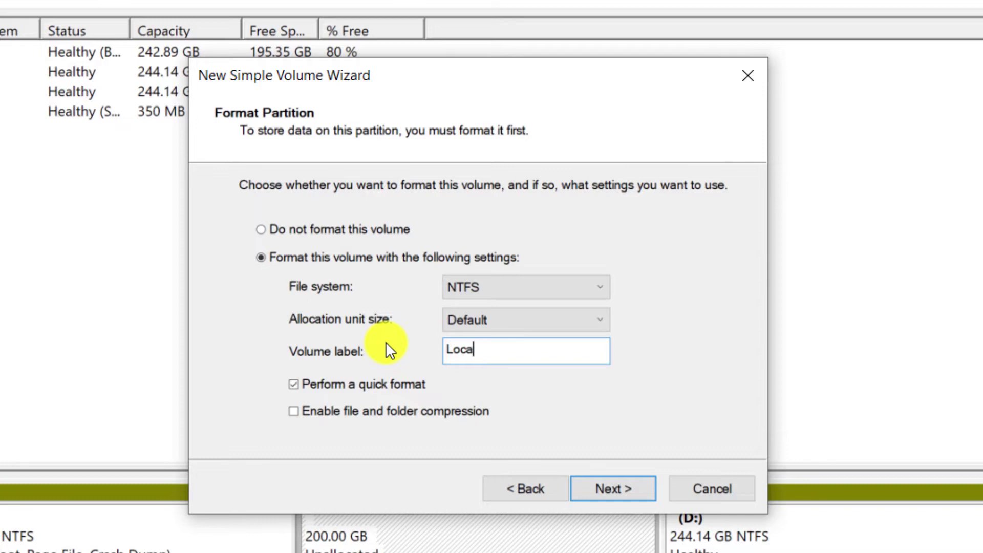
type("l Disk")
- Finish creating the 200 GB Local Disk (G:), restore the window, and dismiss AutoPlay
left_click(608, 484)
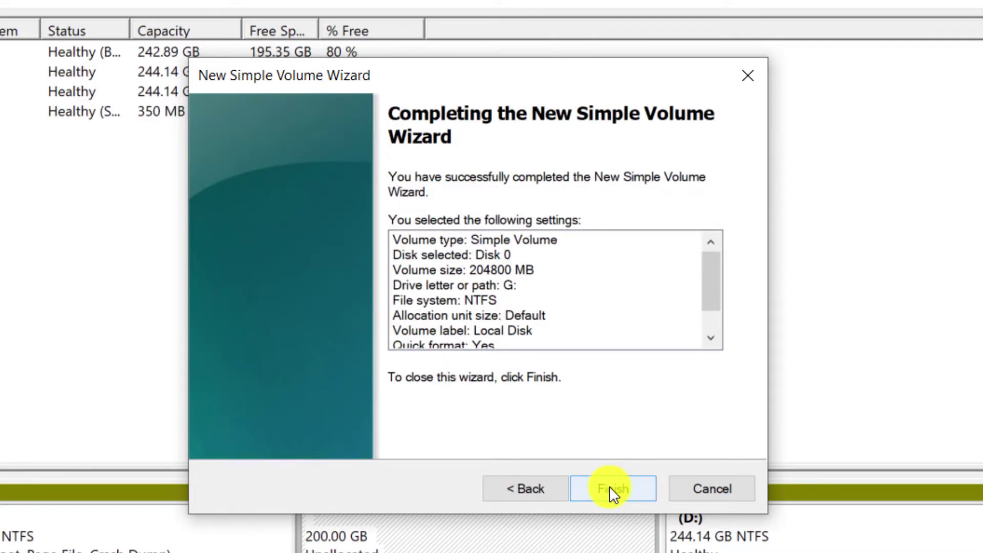
left_click(609, 489)
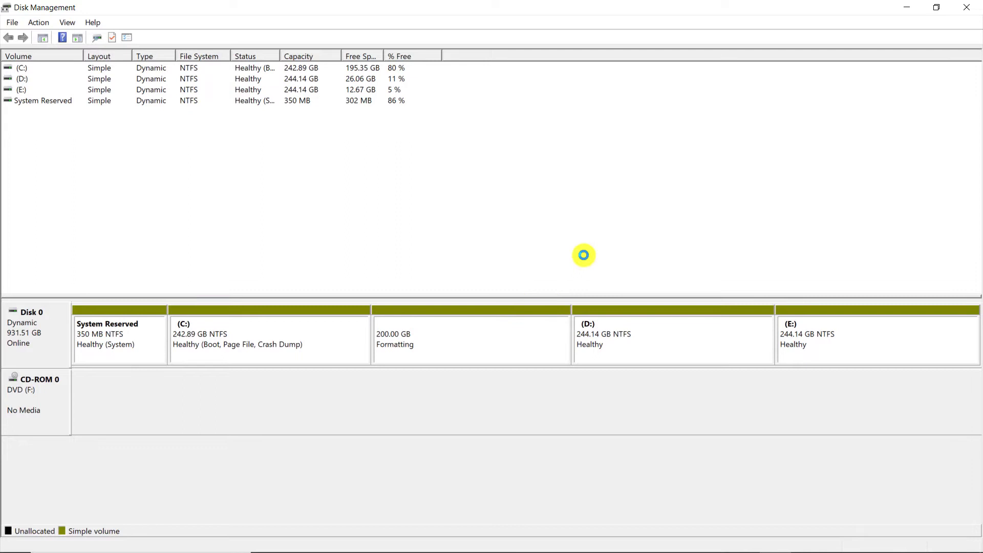
left_click(936, 7)
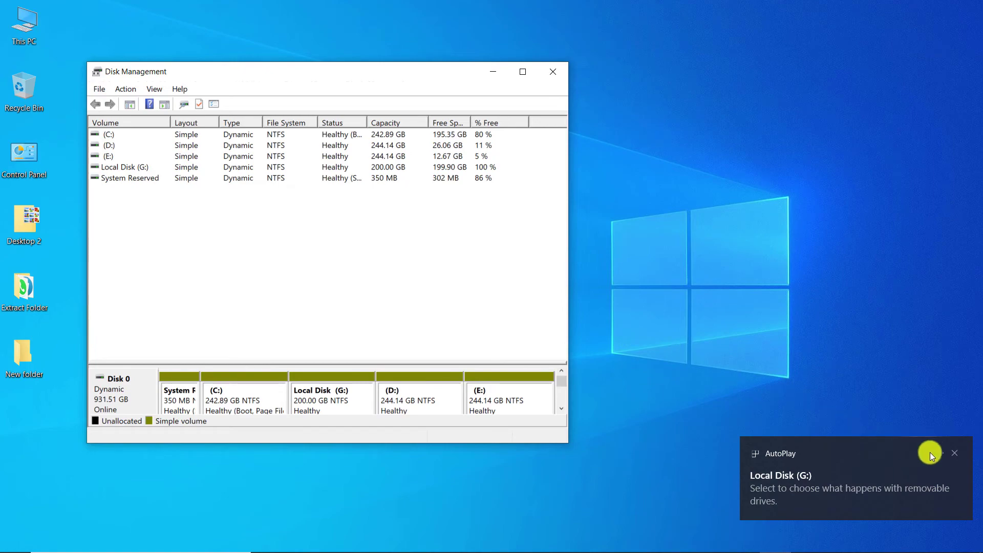
left_click(955, 453)
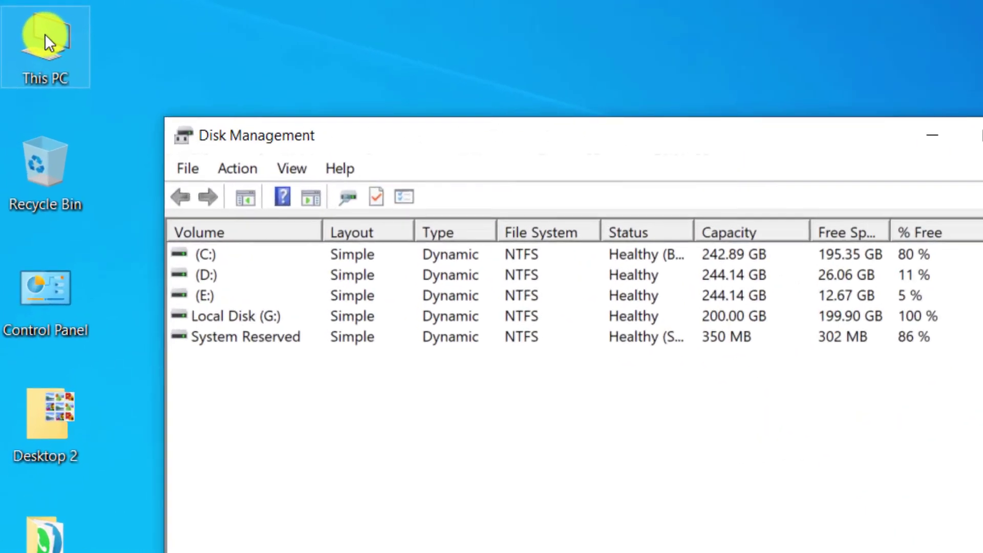
double_click(47, 37)
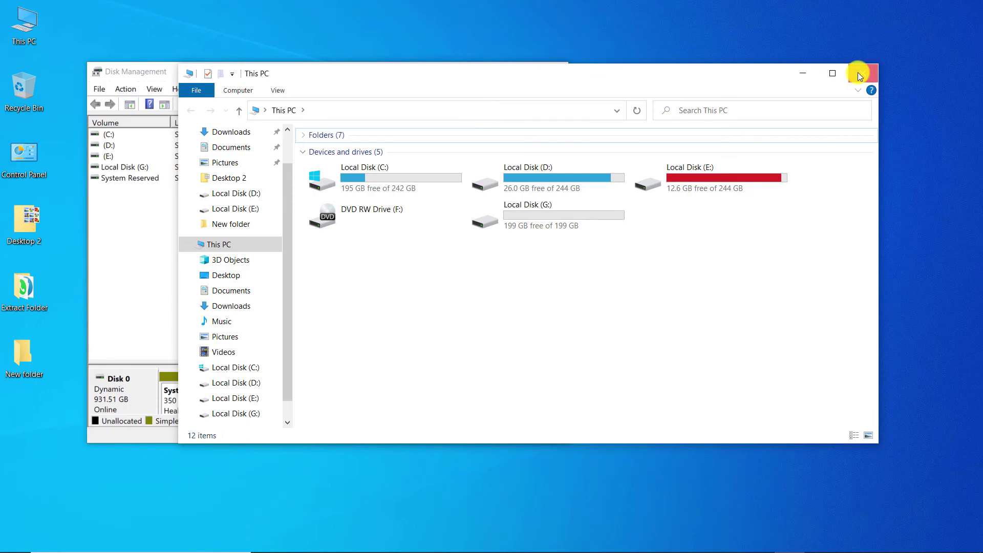
left_click(859, 74)
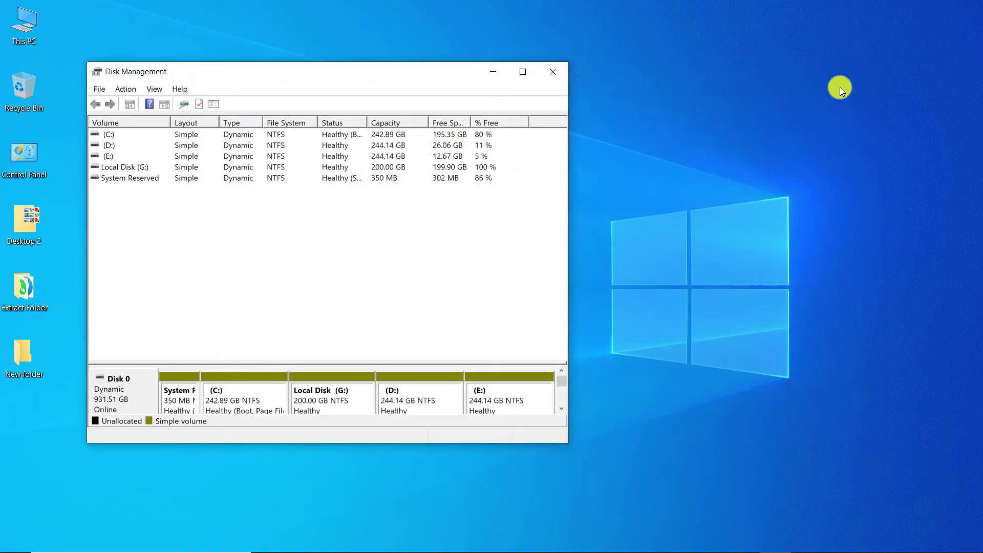
- Delete the Local Disk (G:) volume and its data, freeing its 200 GB as unallocated space on Disk 0
left_click(523, 72)
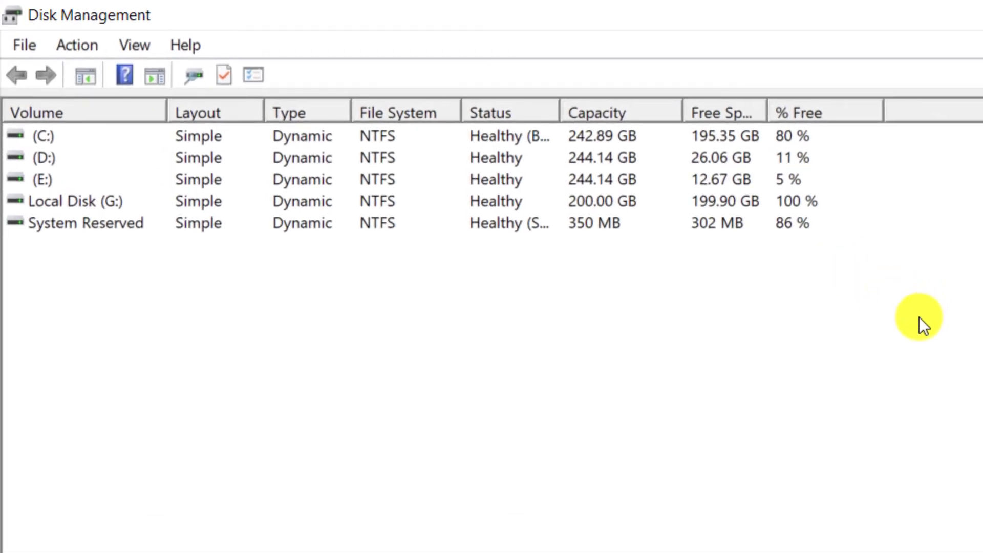
right_click(59, 198)
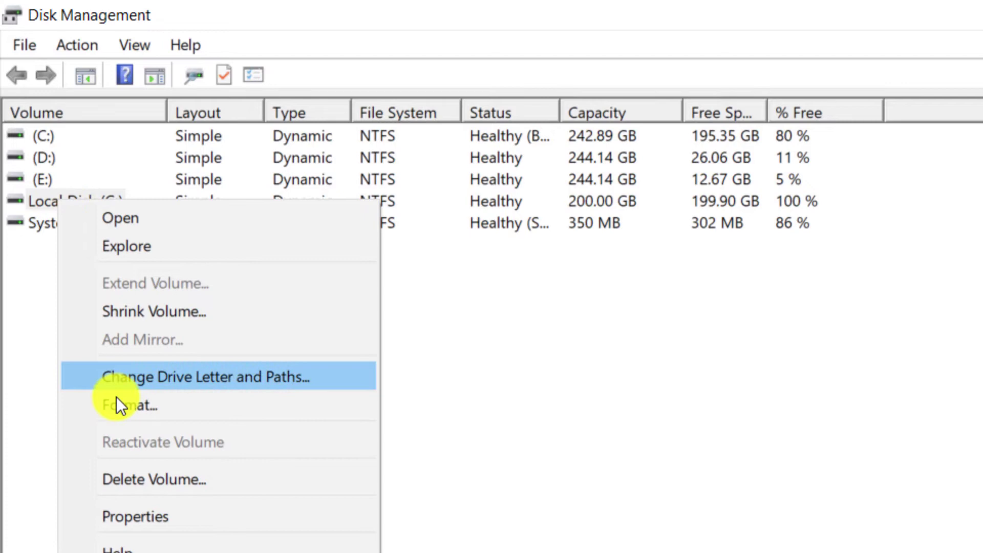
left_click(140, 476)
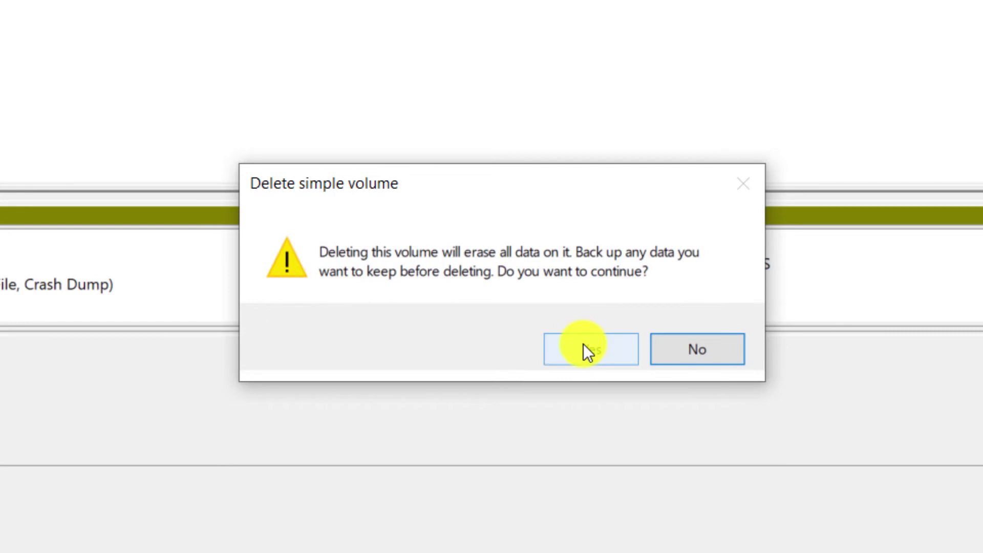
left_click(583, 344)
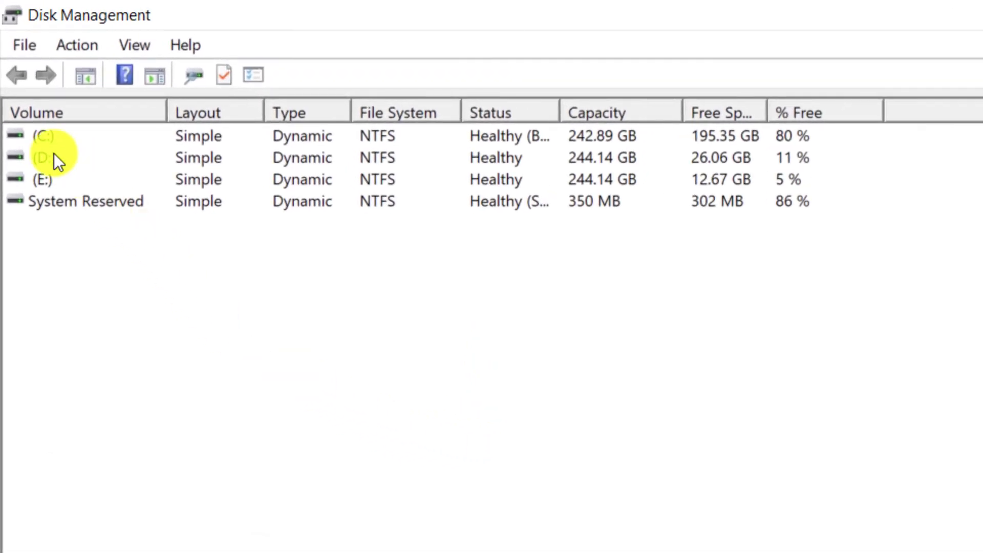
- Extend drive C: with all 204800 MB of unallocated space, bringing it to 442.89 GB
right_click(39, 137)
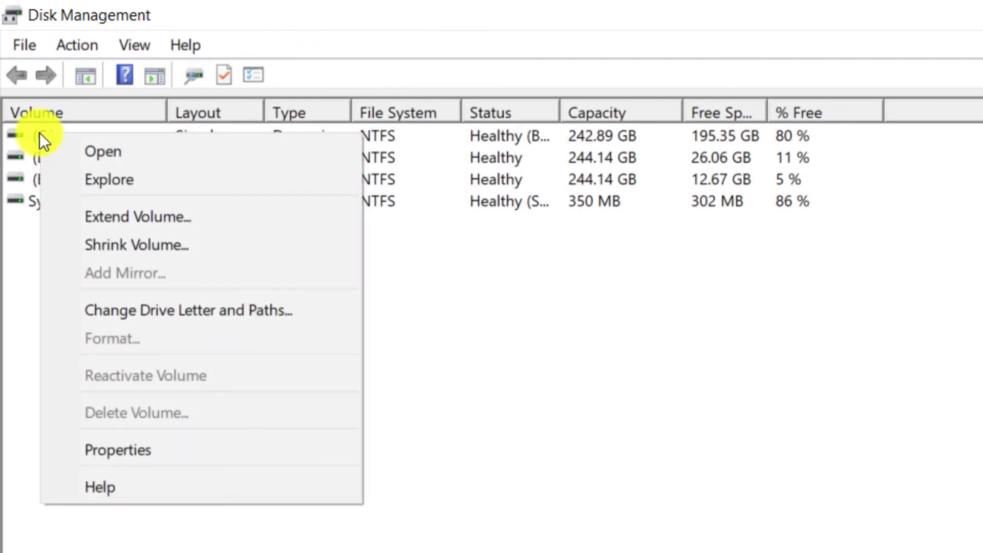
left_click(125, 210)
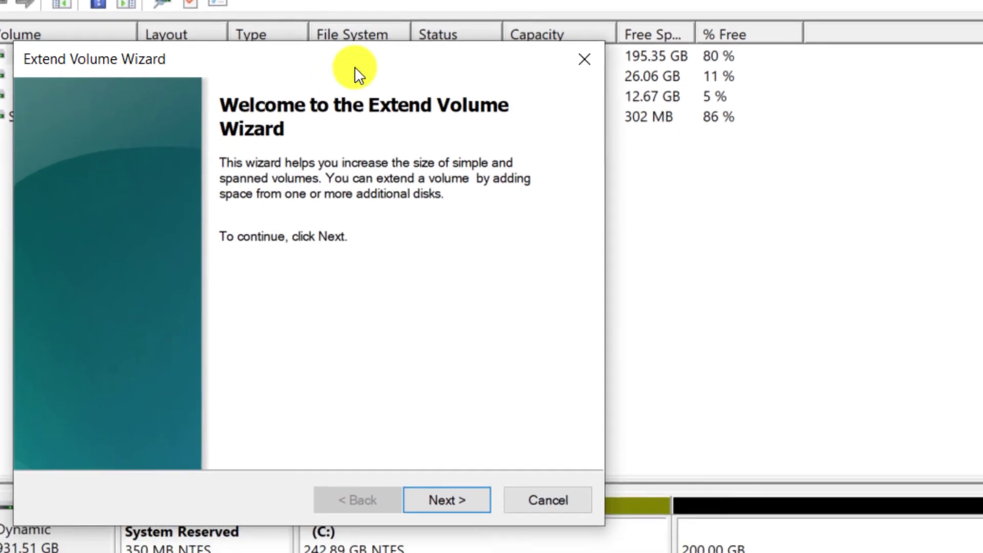
left_click_drag(401, 149, 693, 203)
left_click_drag(678, 109, 980, 80)
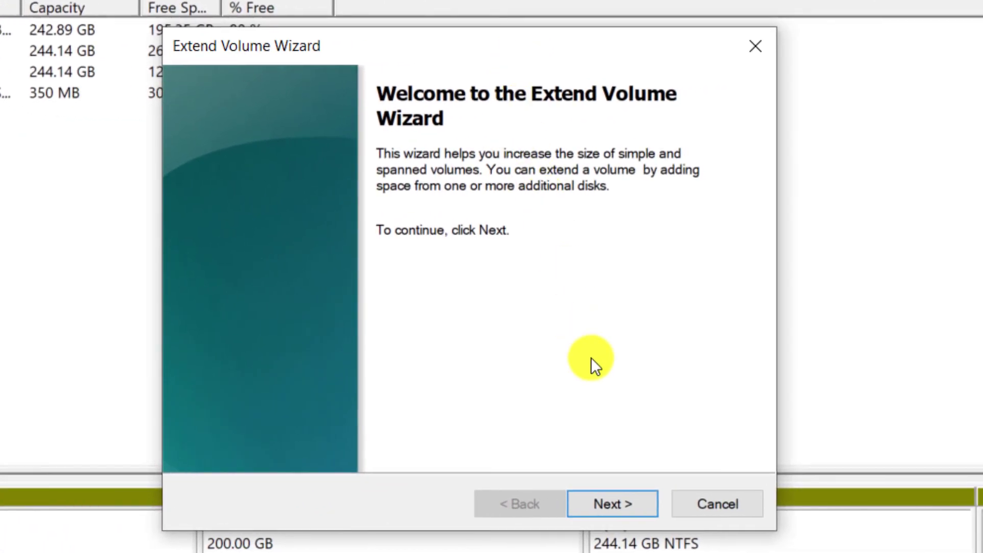
left_click(605, 500)
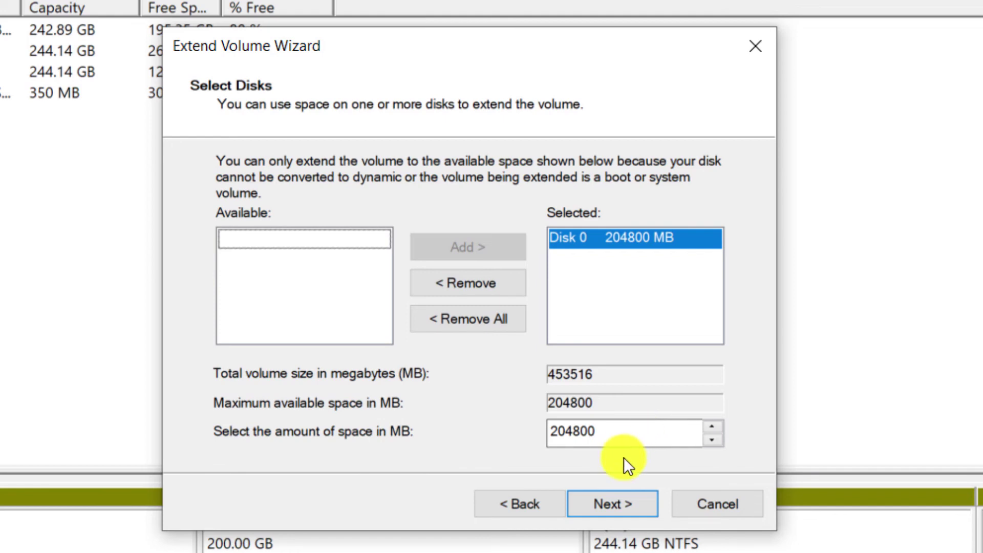
left_click(613, 496)
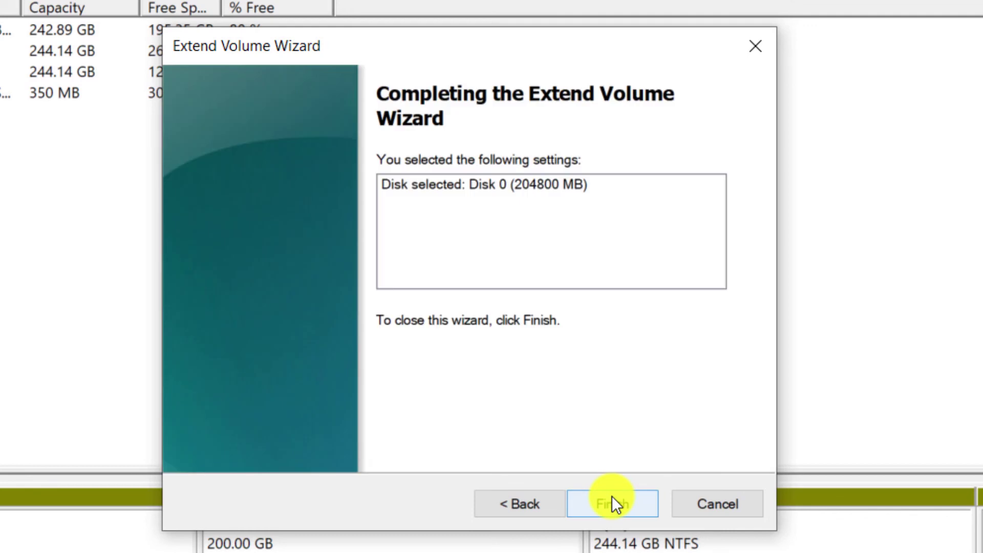
left_click(612, 495)
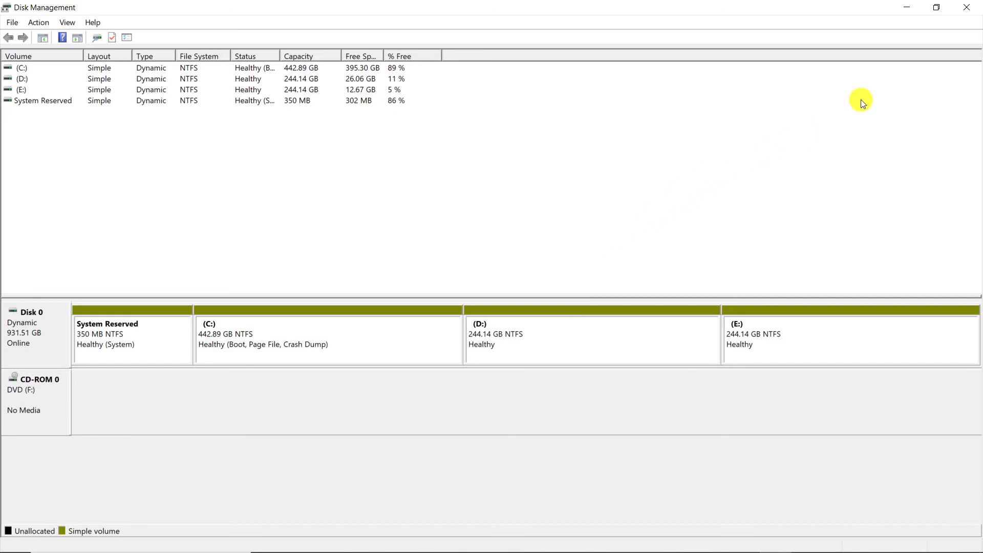
left_click(966, 7)
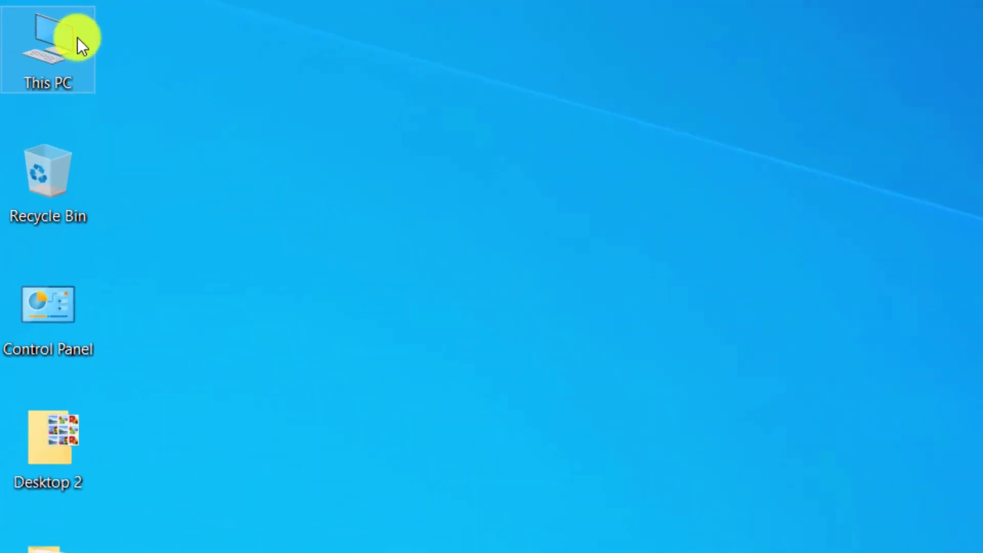
double_click(46, 19)
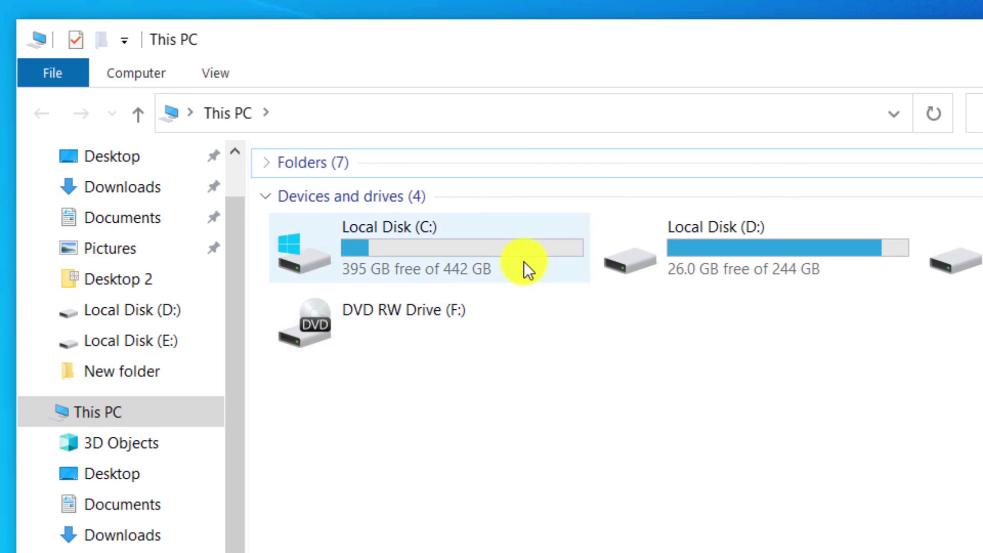
mouse_move(523, 262)
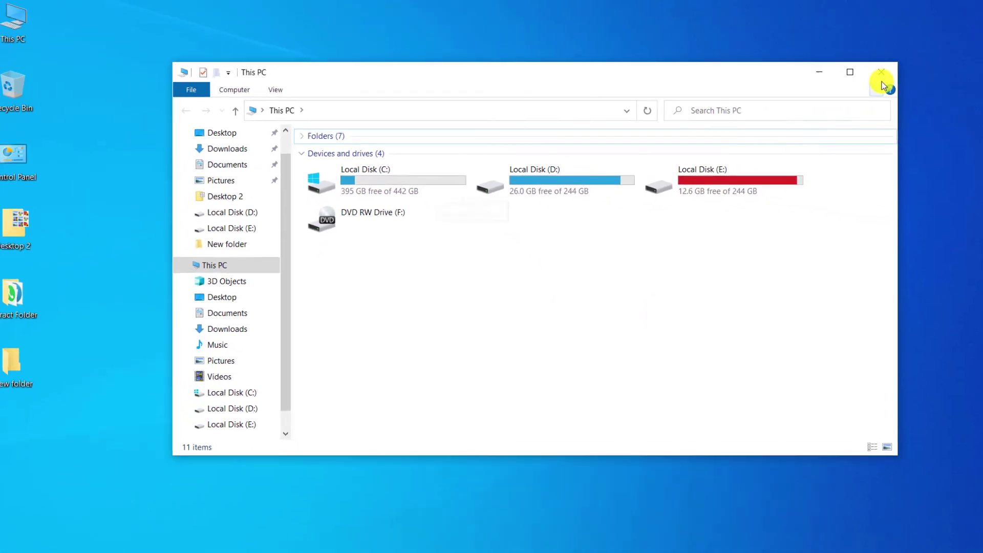
left_click(865, 71)
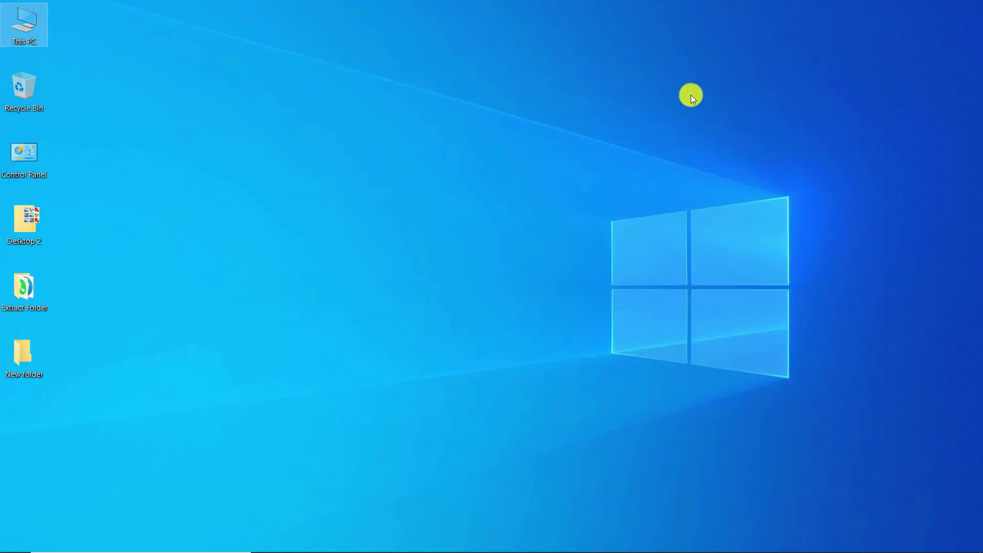